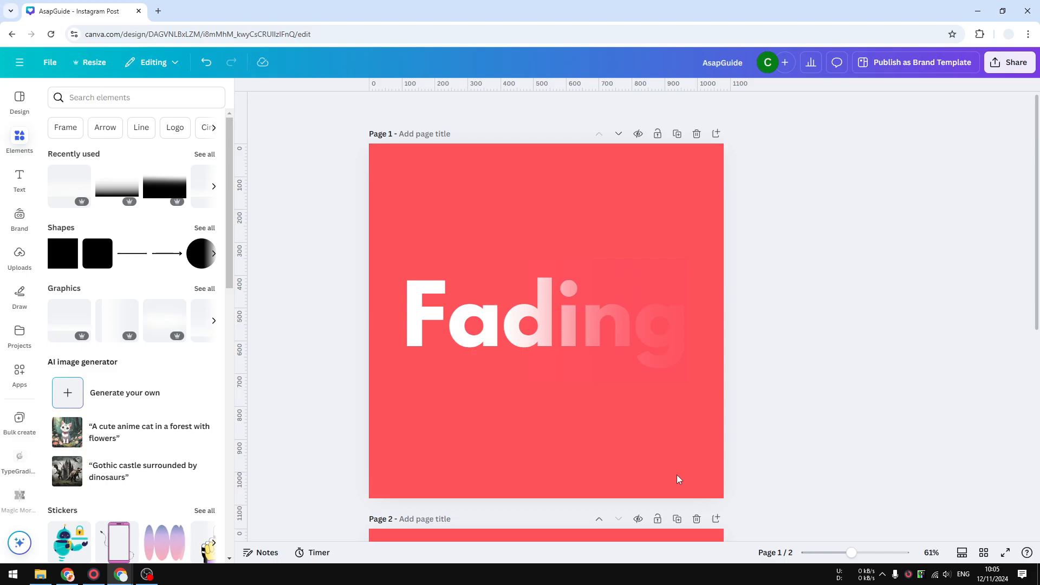
Open the transparency setting of the whole "Fading" text on page 2 and check its slider.
{"action": "scroll", "coordinate": [843, 369], "scroll_direction": "down", "scroll_amount": 7}
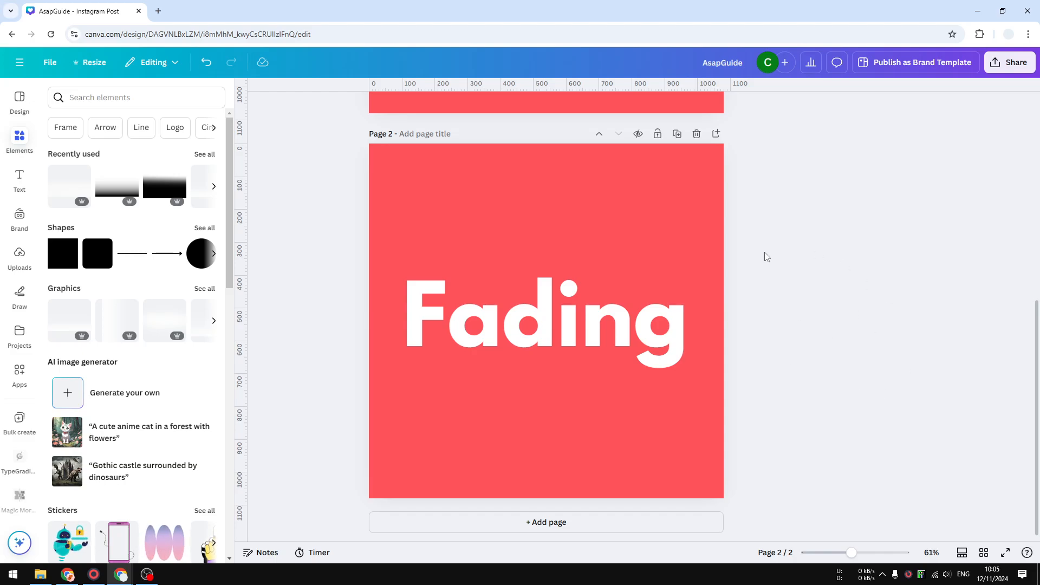
{"action": "left_click", "coordinate": [643, 328]}
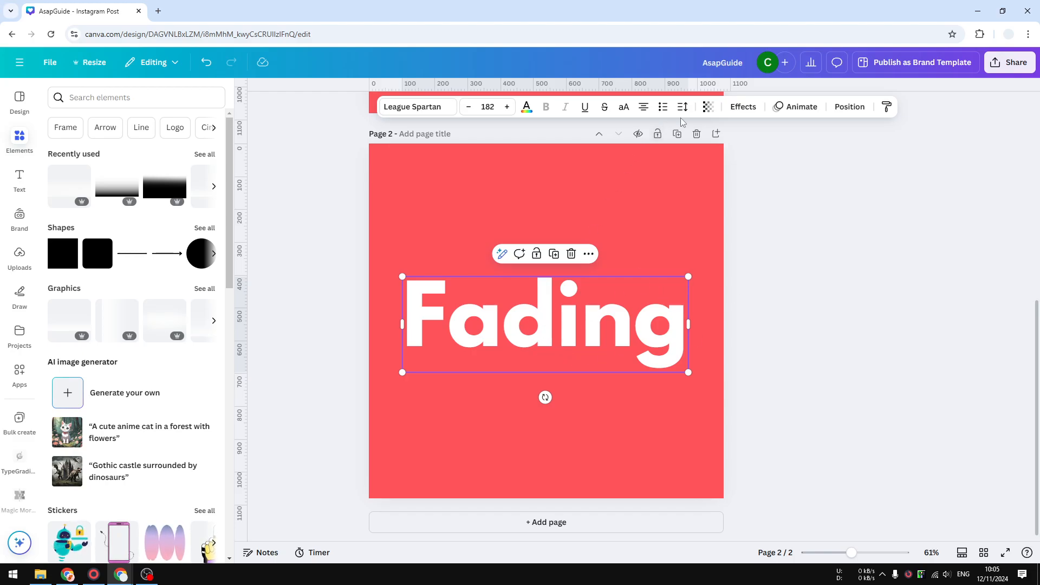
{"action": "left_click", "coordinate": [713, 109]}
{"action": "mouse_move", "coordinate": [737, 152]}
{"action": "left_mouse_down"}
{"action": "mouse_move", "coordinate": [632, 159]}
{"action": "mouse_move", "coordinate": [741, 154]}
{"action": "left_mouse_up"}
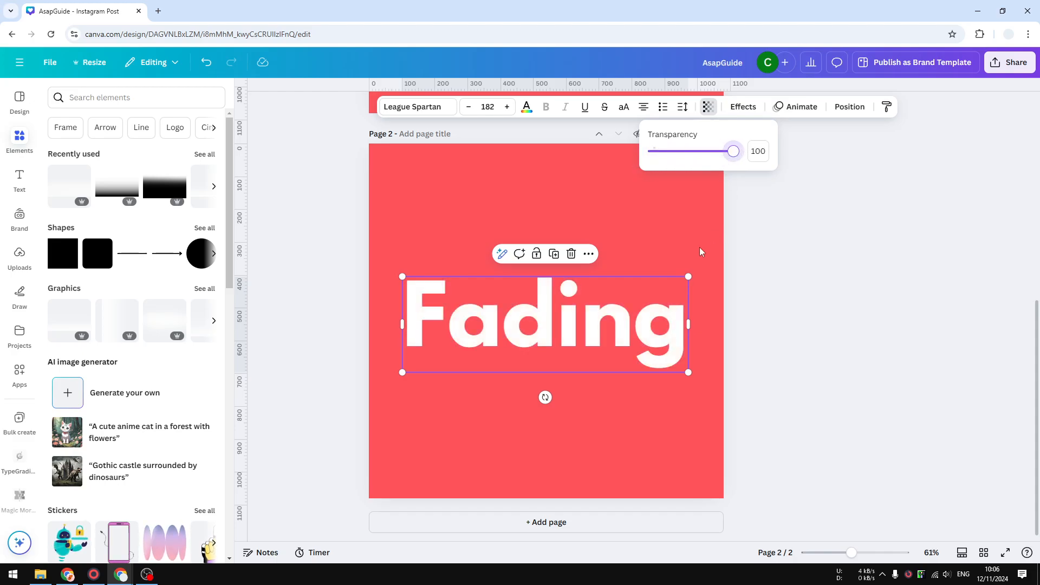
Try to adjust the transparency of only the letters "ing" within the "Fading" text.
{"action": "double_click", "coordinate": [636, 340]}
{"action": "left_click", "coordinate": [634, 340]}
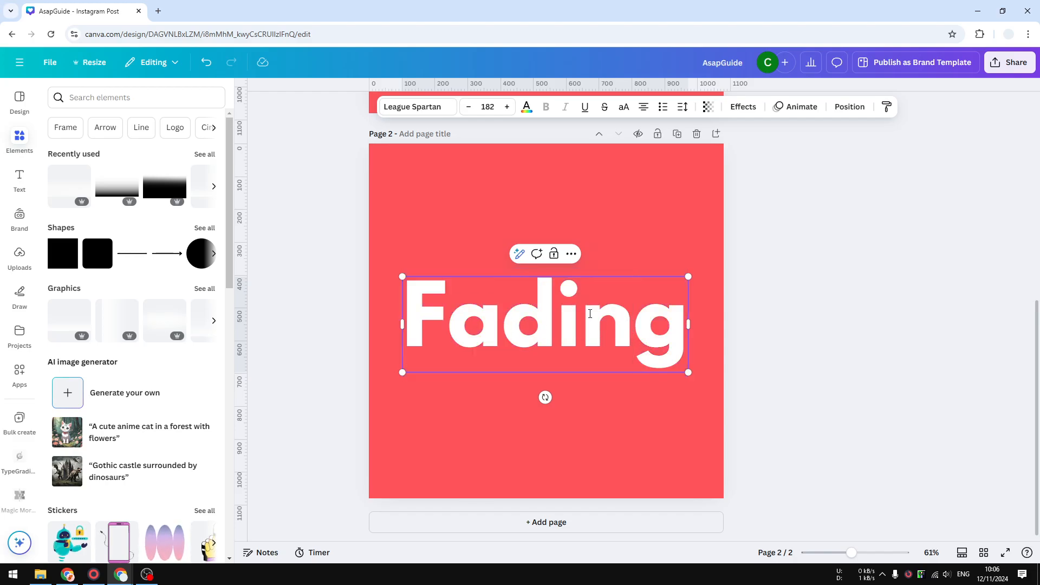
{"action": "left_click_drag", "start_coordinate": [563, 310], "coordinate": [670, 309]}
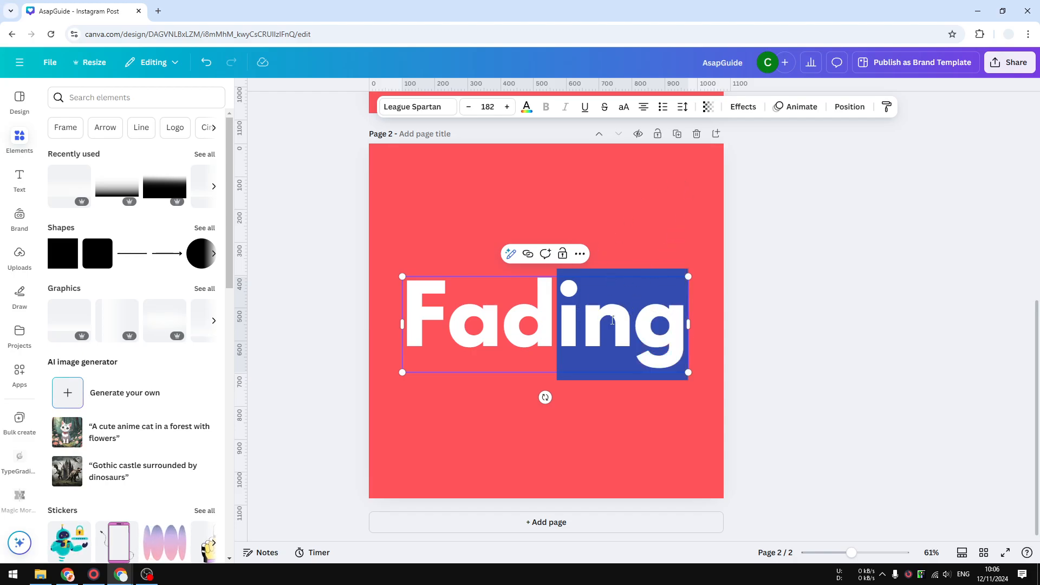
{"action": "left_click", "coordinate": [709, 107]}
{"action": "mouse_move", "coordinate": [733, 151]}
{"action": "left_mouse_down"}
{"action": "mouse_move", "coordinate": [697, 151]}
{"action": "mouse_move", "coordinate": [740, 158]}
{"action": "left_mouse_up"}
{"action": "left_click", "coordinate": [757, 339]}
{"action": "left_click", "coordinate": [815, 343]}
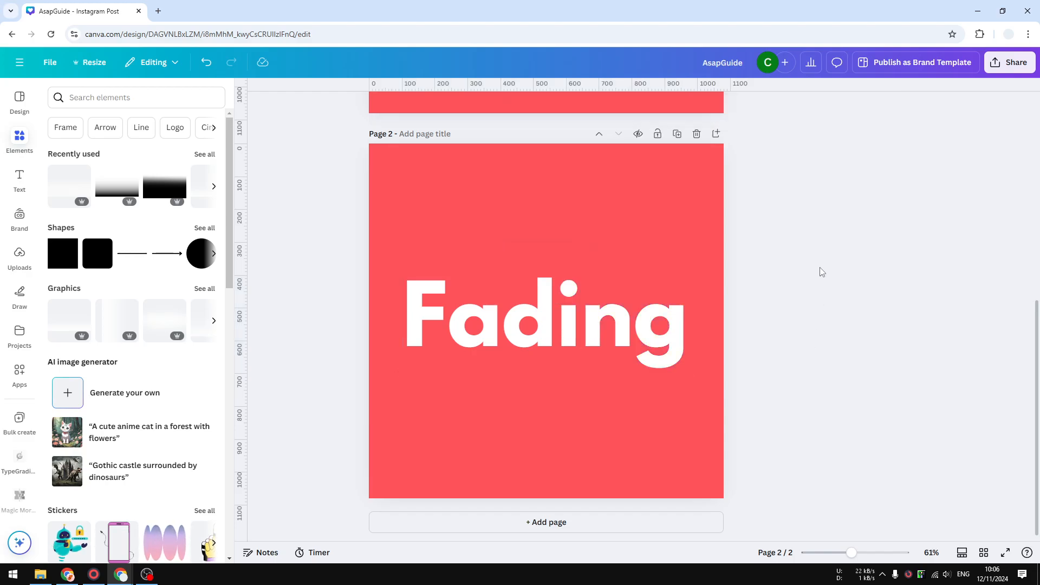
Duplicate the "Fading" text on page 2 and place the copy directly below the original.
{"action": "left_click", "coordinate": [604, 304]}
{"action": "left_click", "coordinate": [590, 253]}
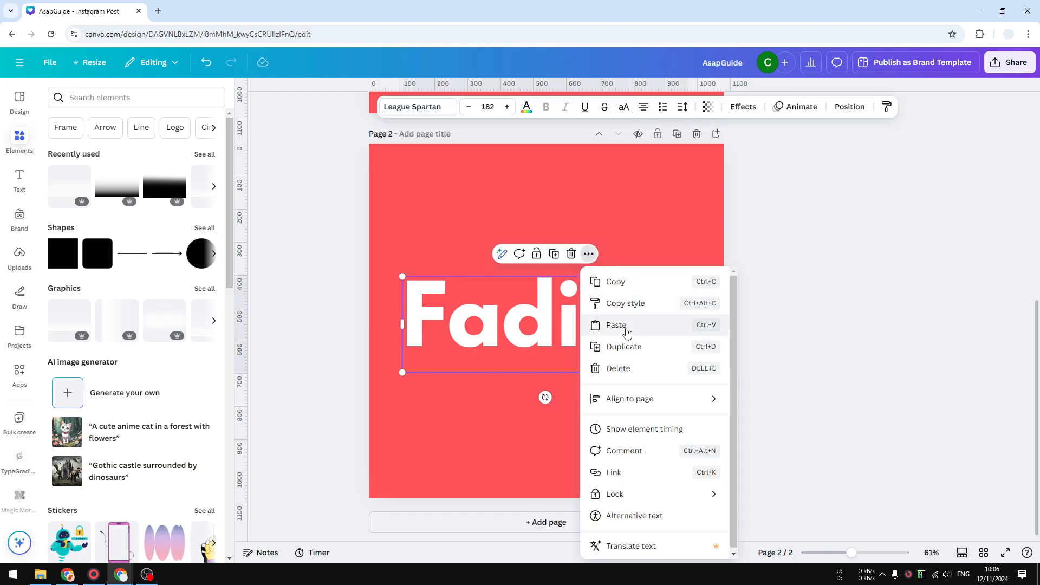
{"action": "left_click", "coordinate": [632, 346]}
{"action": "left_click_drag", "start_coordinate": [636, 302], "coordinate": [627, 399]}
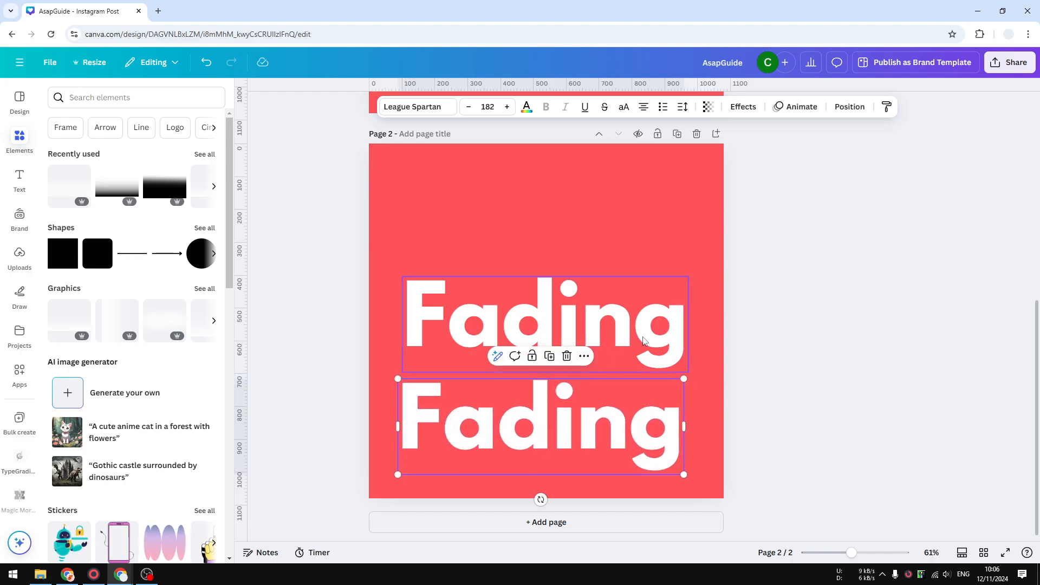
Delete the letters "Fadin" from the lower text copy, keeping only the "g".
{"action": "left_click", "coordinate": [498, 418]}
{"action": "left_click", "coordinate": [627, 433]}
{"action": "key", "text": "shift+Home"}
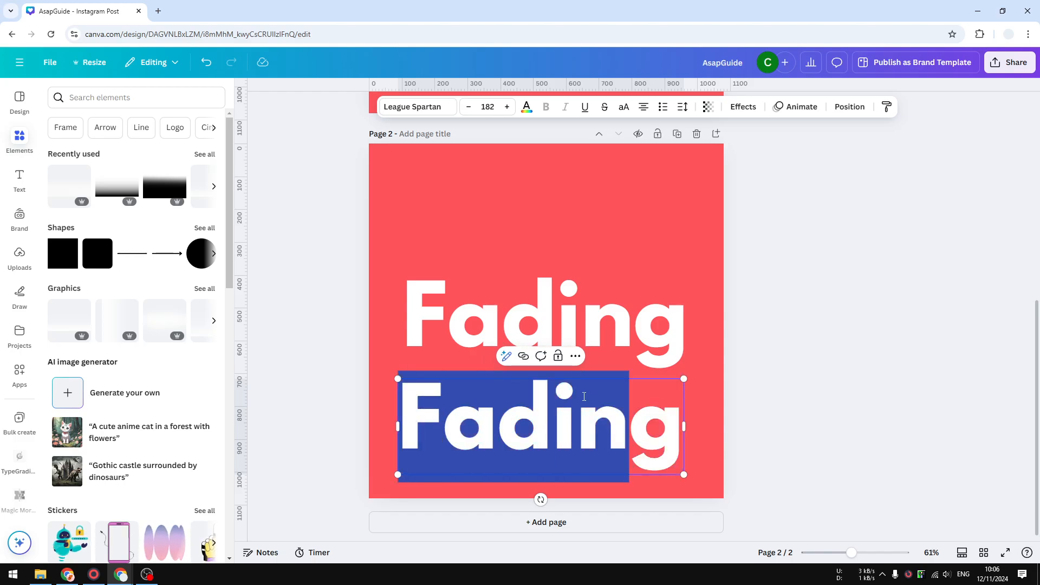
{"action": "key", "text": "BackSpace"}
{"action": "left_click", "coordinate": [600, 430]}
Remove the final "g" from the original "Fading" text.
{"action": "double_click", "coordinate": [639, 325]}
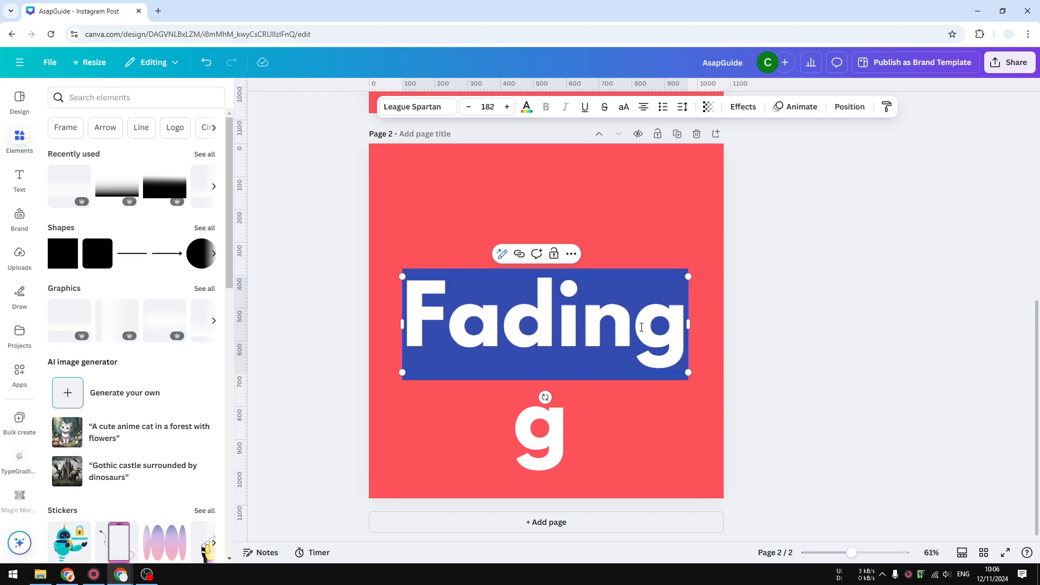
{"action": "left_click", "coordinate": [636, 326]}
{"action": "left_click_drag", "start_coordinate": [647, 327], "coordinate": [678, 321]}
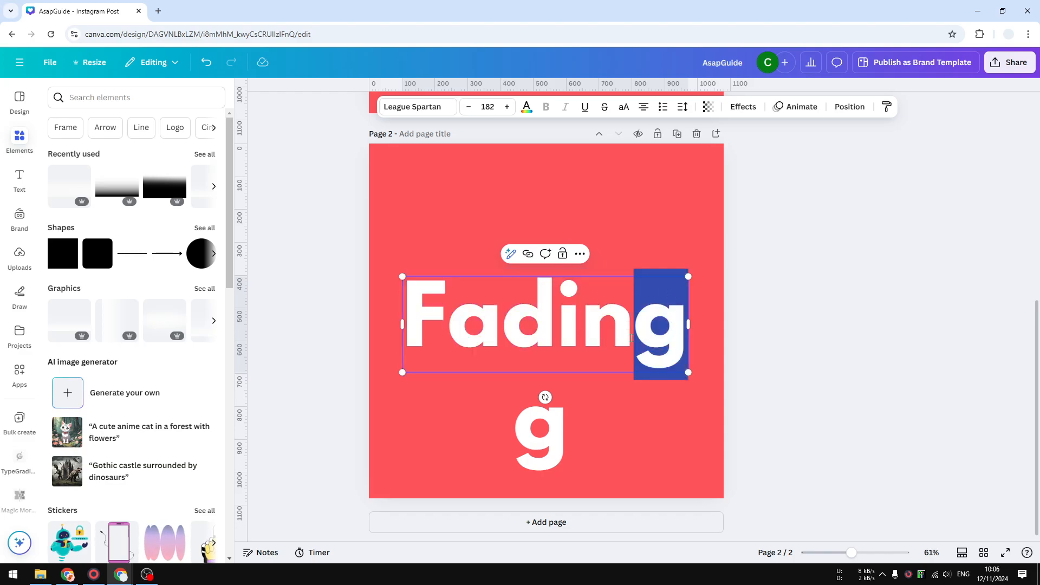
{"action": "key", "text": "BackSpace"}
{"action": "left_click", "coordinate": [568, 430]}
Shift "Fadin" to the left and place the separate "g" right after it to complete the word.
{"action": "left_click", "coordinate": [575, 314]}
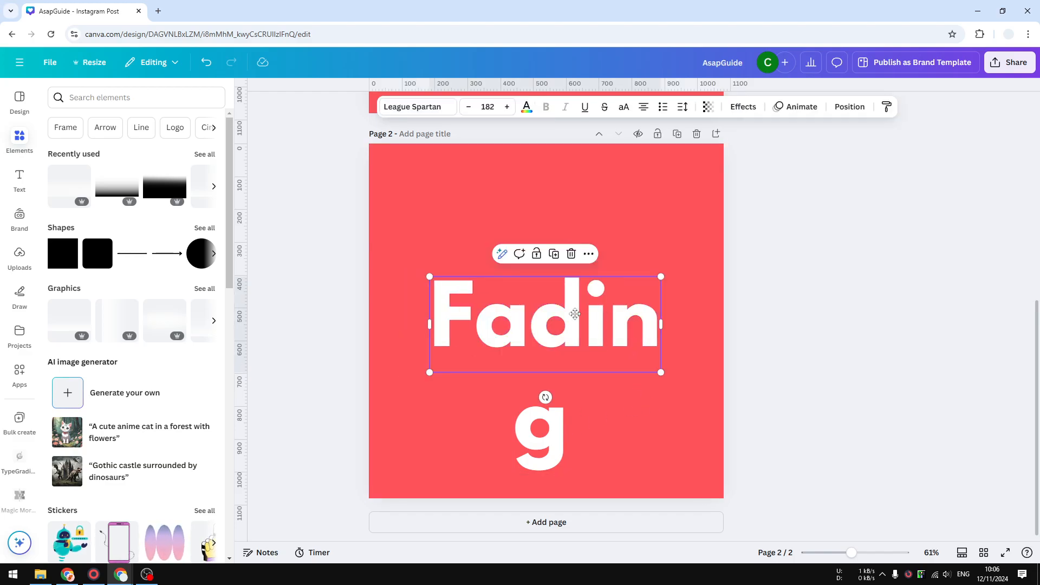
{"action": "left_click_drag", "start_coordinate": [575, 315], "coordinate": [552, 310]}
{"action": "left_click", "coordinate": [565, 432]}
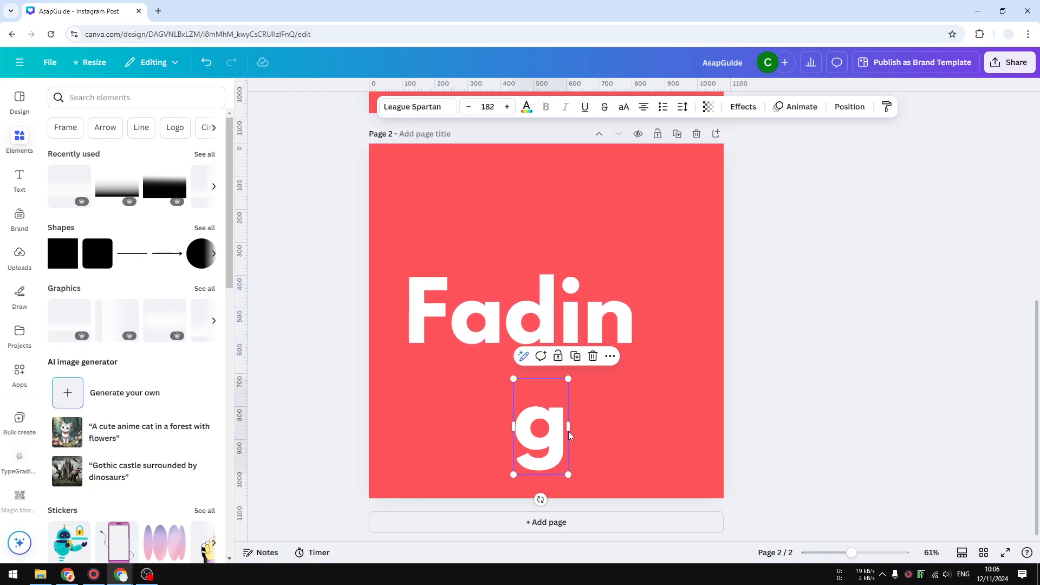
{"action": "left_click_drag", "start_coordinate": [569, 434], "coordinate": [680, 331]}
Set the transparency of the separate "g" to 28.
{"action": "left_click", "coordinate": [708, 107]}
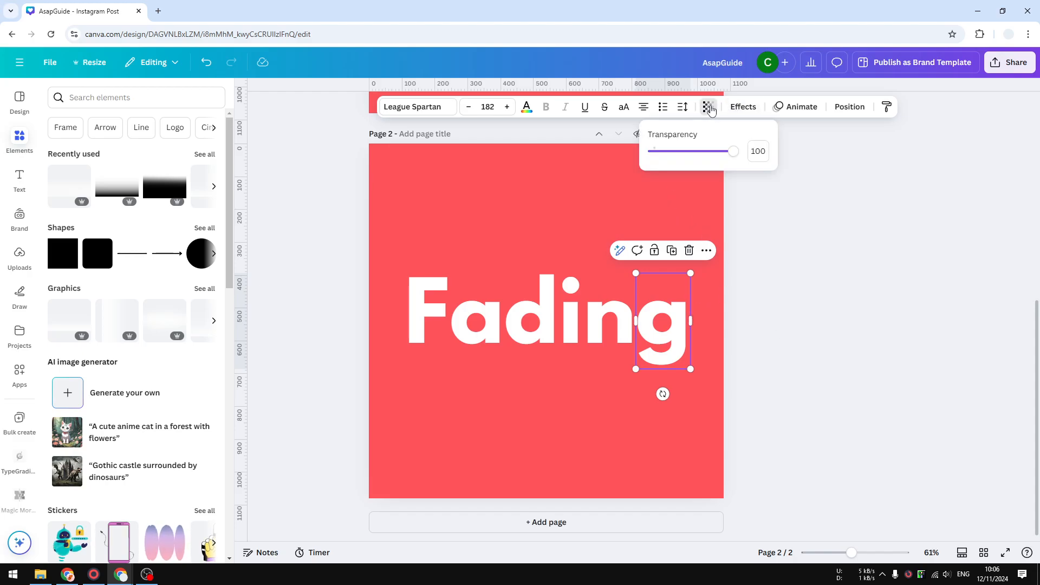
{"action": "left_click_drag", "start_coordinate": [734, 151], "coordinate": [675, 153]}
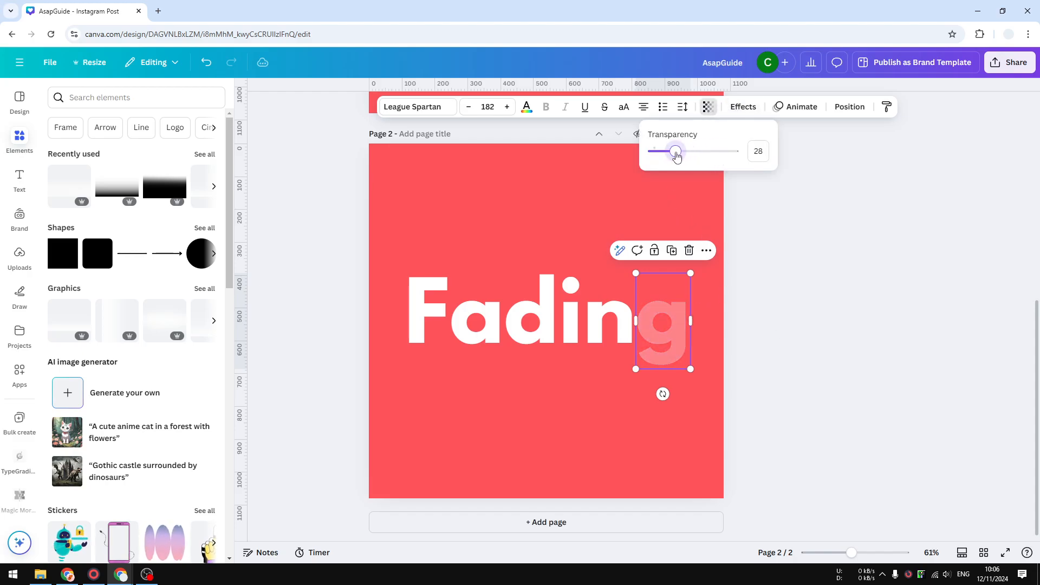
{"action": "left_click", "coordinate": [651, 439]}
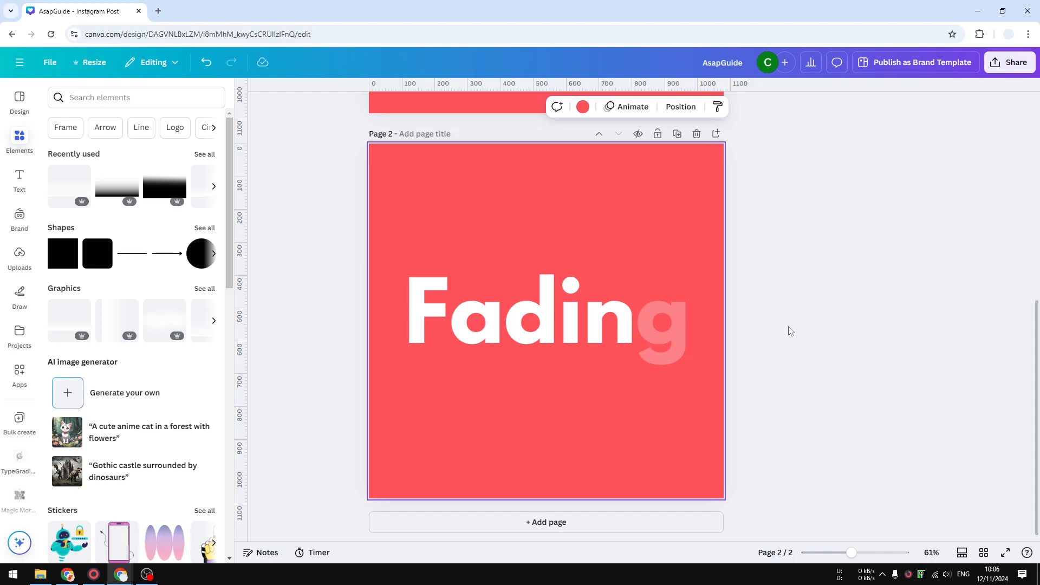
Undo all the letter-splitting changes on page 2 back to the single original "Fading" text.
{"action": "scroll", "coordinate": [825, 347], "scroll_direction": "up", "scroll_amount": 6}
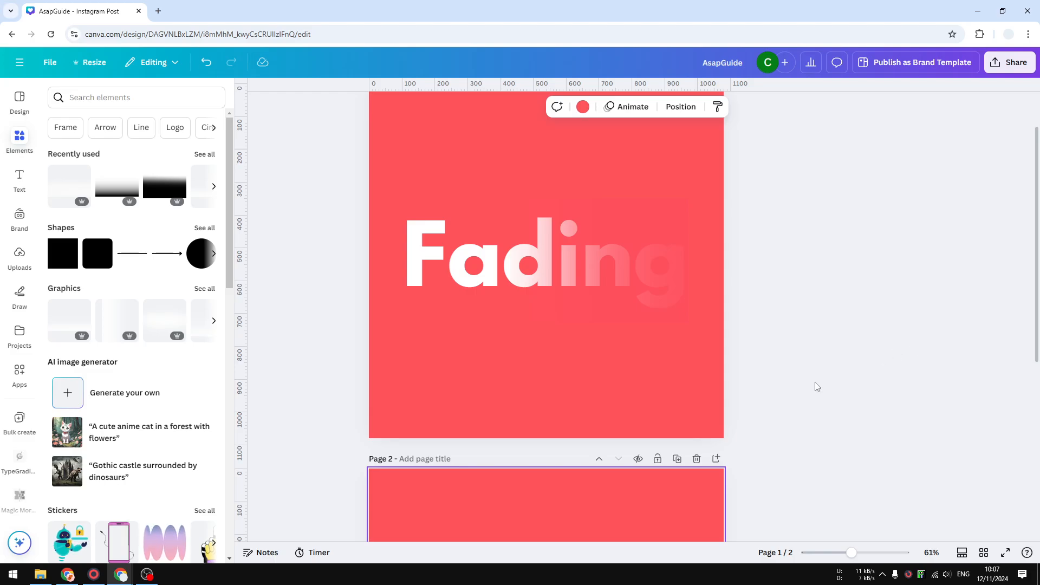
{"action": "scroll", "coordinate": [816, 358], "scroll_direction": "down", "scroll_amount": 6}
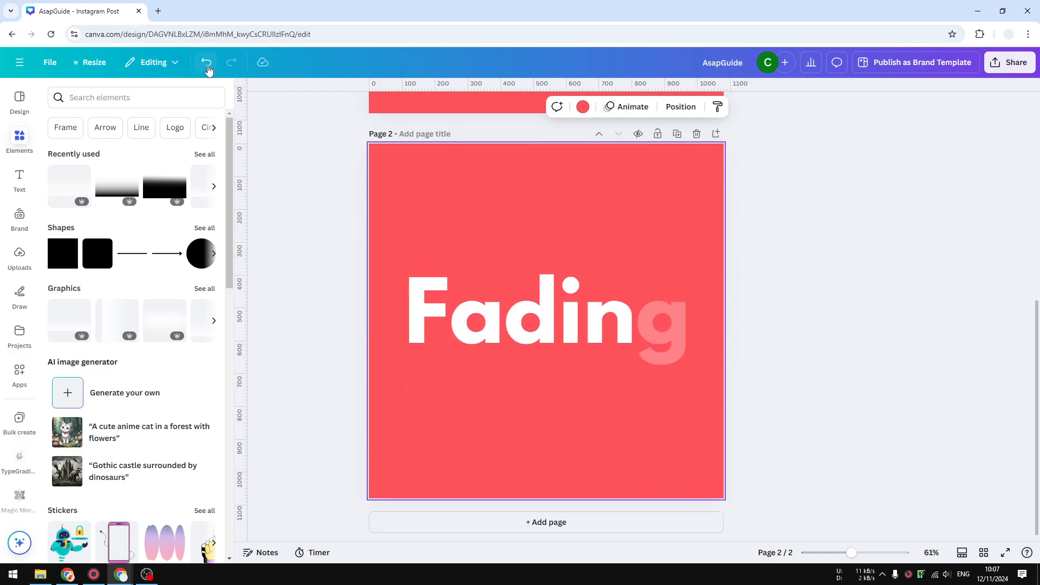
{"action": "left_click", "coordinate": [206, 62]}
{"action": "left_click", "coordinate": [206, 62]}
{"action": "left_click", "coordinate": [205, 63]}
{"action": "left_click", "coordinate": [206, 62]}
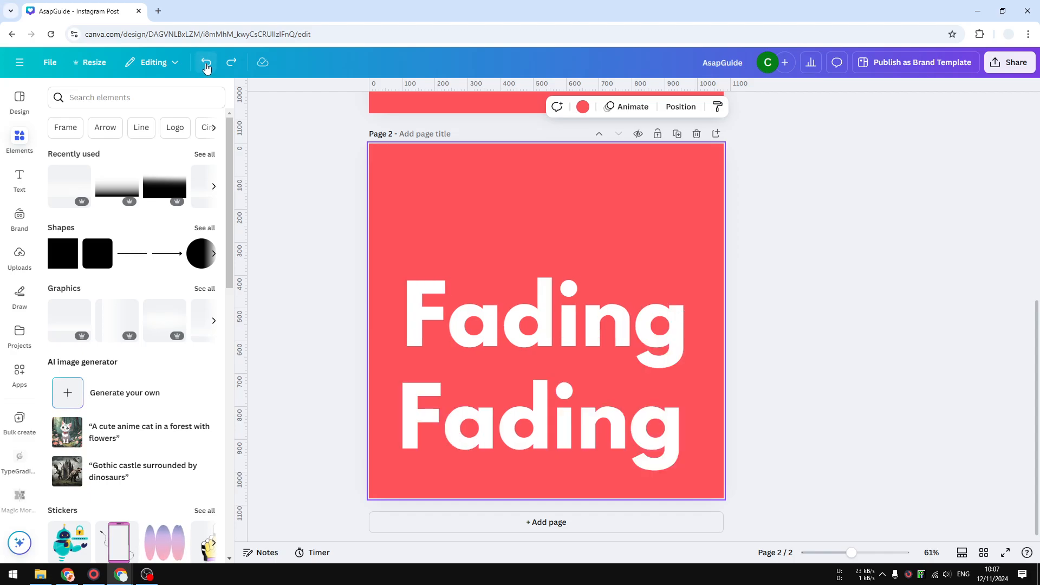
{"action": "left_click", "coordinate": [206, 63]}
{"action": "left_click", "coordinate": [206, 63]}
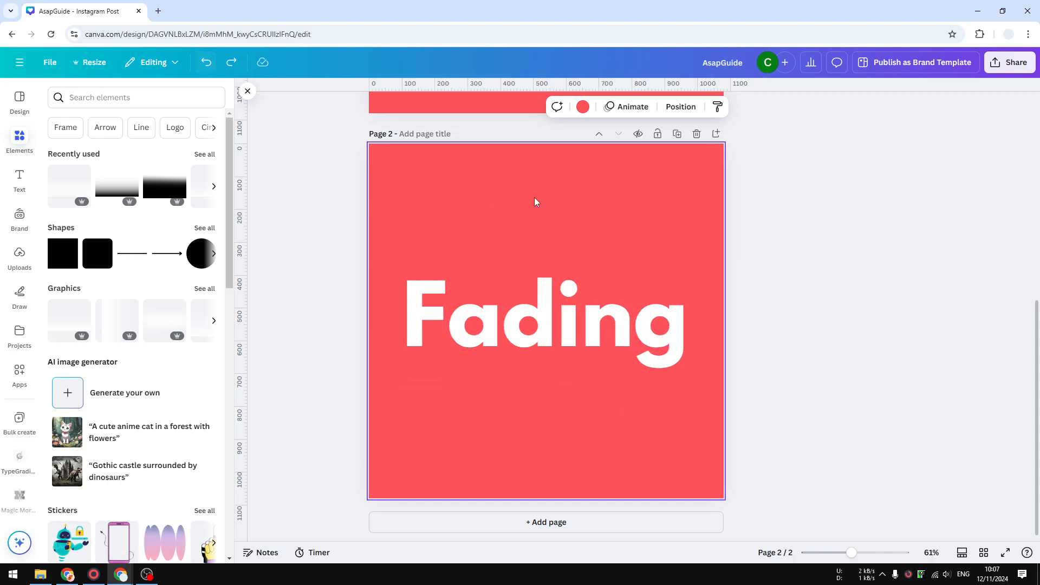
Duplicate page 2 with its "Fading" text as a new page.
{"action": "left_click", "coordinate": [677, 133]}
{"action": "left_click", "coordinate": [548, 334]}
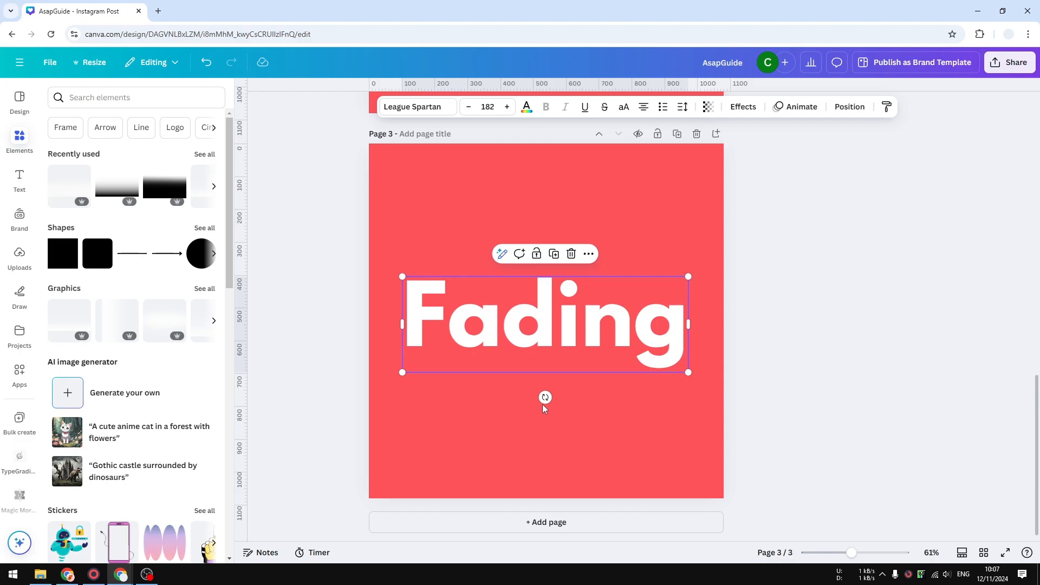
{"action": "left_click", "coordinate": [547, 433]}
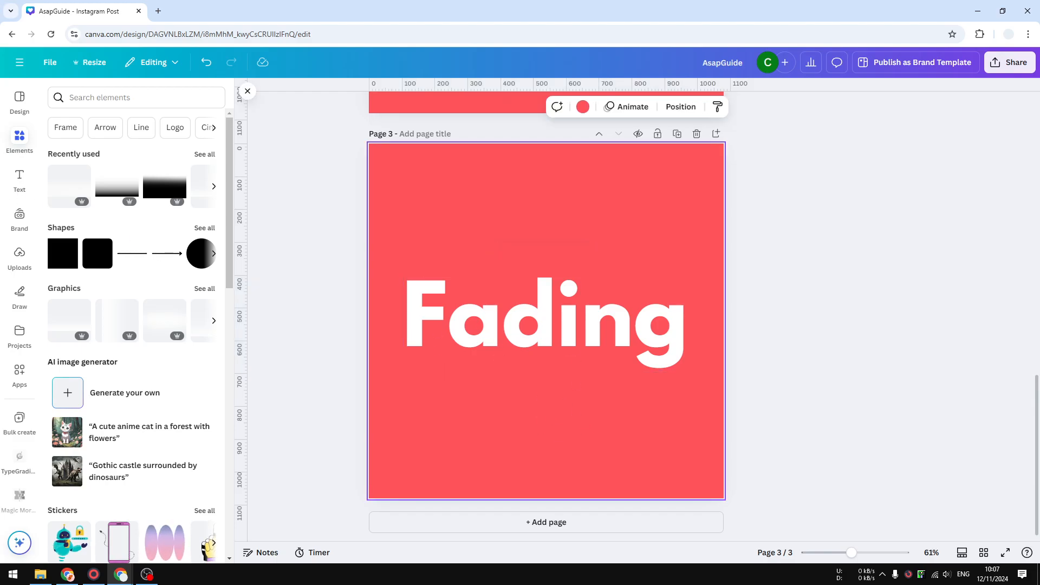
Search the elements for "transparent gradient" among graphics and add the black fading gradient to page 3.
{"action": "left_click", "coordinate": [19, 138]}
{"action": "left_click", "coordinate": [115, 101]}
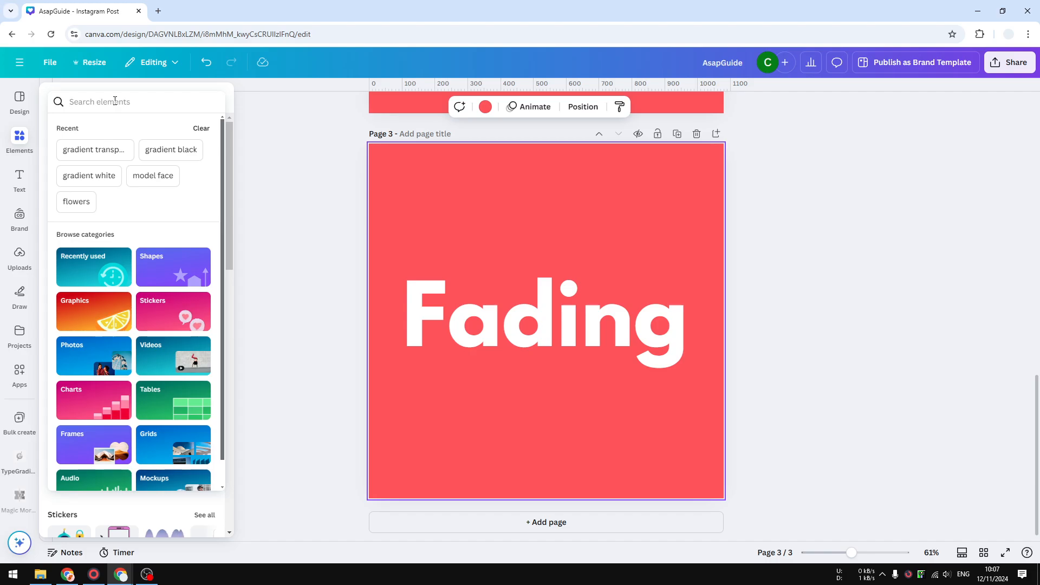
{"action": "type", "text": "g"}
{"action": "key", "text": "BackSpace"}
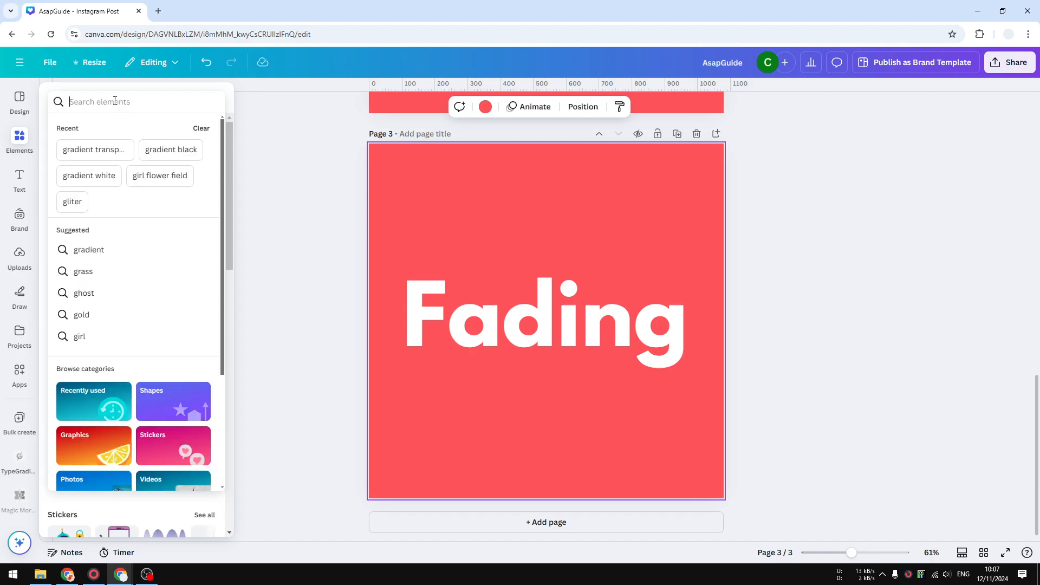
{"action": "type", "text": "transp"}
{"action": "key", "text": "BackSpace"}
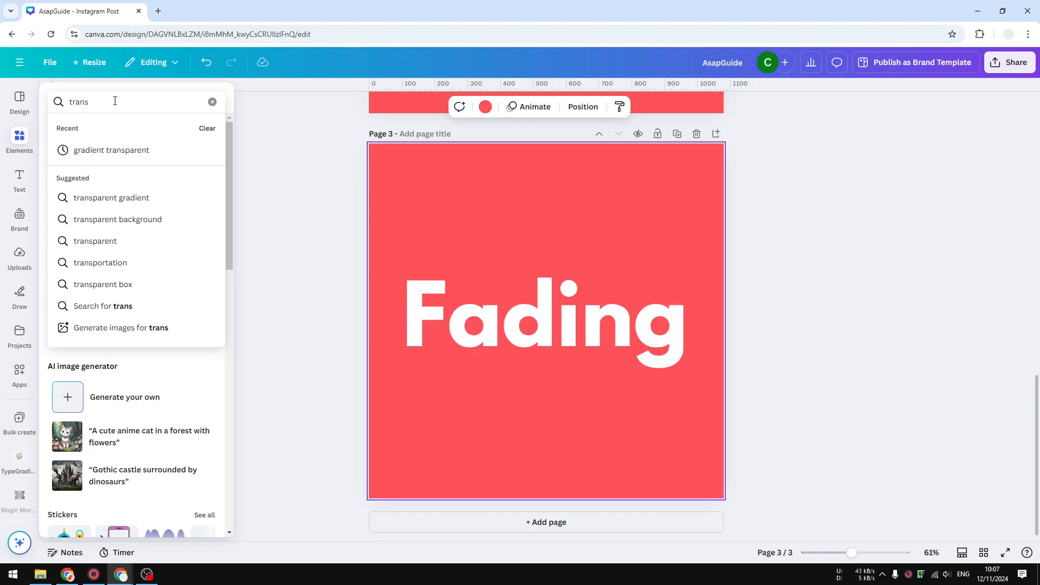
{"action": "type", "text": "parent gradient"}
{"action": "key", "text": "Return"}
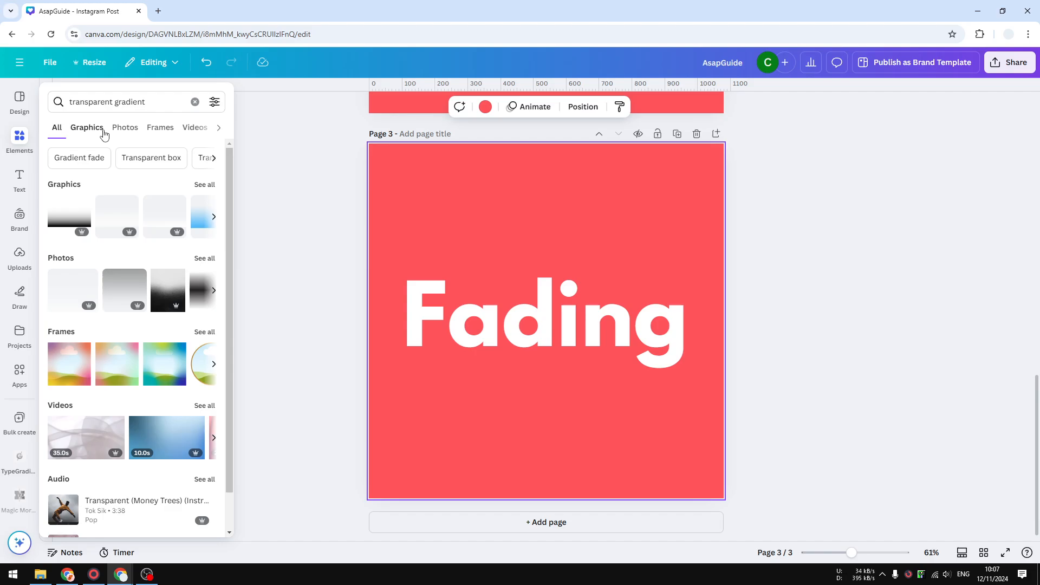
{"action": "left_click", "coordinate": [93, 131]}
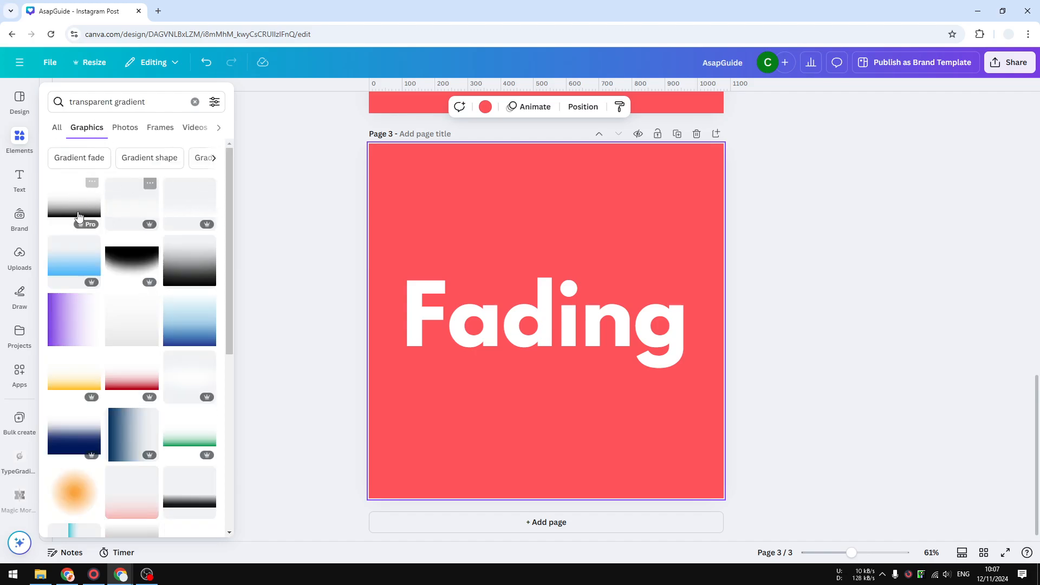
{"action": "left_click", "coordinate": [78, 216]}
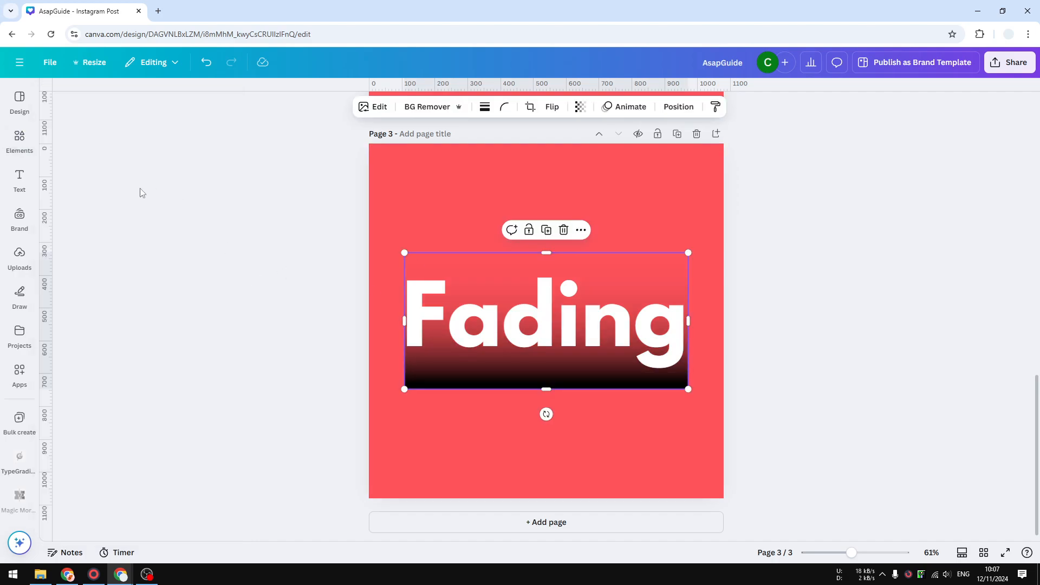
Rotate the gradient so its dark edge faces right, then fit it over the letters "ing" at about the text's height.
{"action": "left_click_drag", "start_coordinate": [546, 389], "coordinate": [640, 322]}
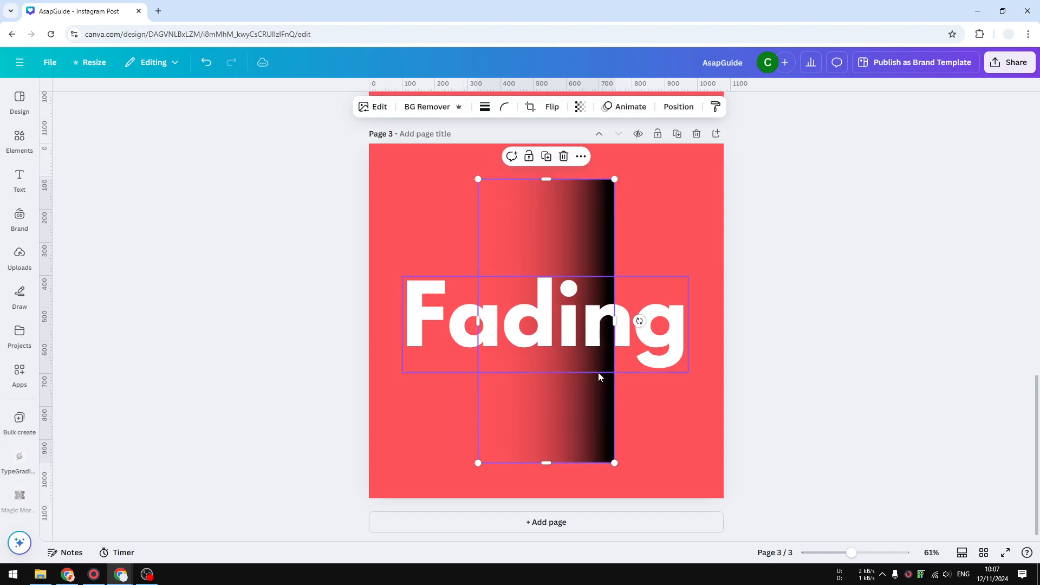
{"action": "left_click_drag", "start_coordinate": [588, 412], "coordinate": [659, 400]}
{"action": "left_click_drag", "start_coordinate": [623, 461], "coordinate": [637, 375]}
{"action": "left_click_drag", "start_coordinate": [619, 172], "coordinate": [623, 272]}
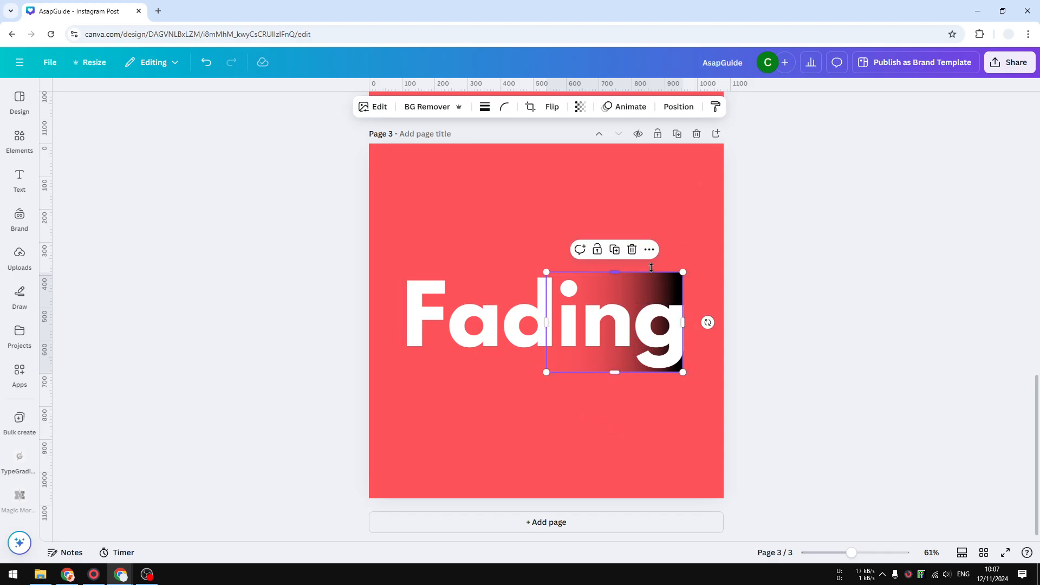
Bring the gradient one layer forward so that it lies in front of the "Fading" text.
{"action": "left_click", "coordinate": [649, 249]}
{"action": "left_click", "coordinate": [649, 249]}
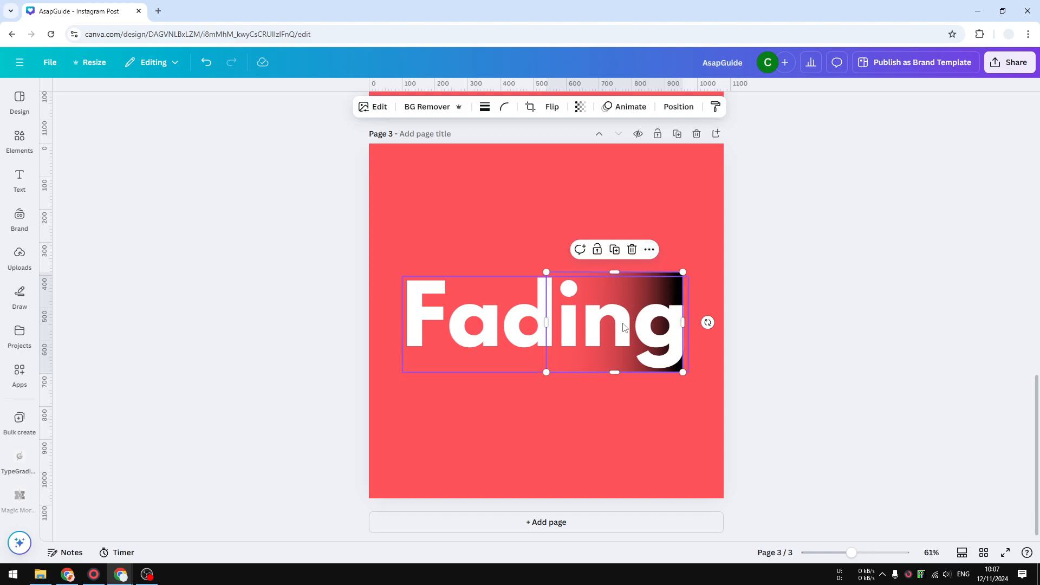
{"action": "left_click", "coordinate": [649, 249]}
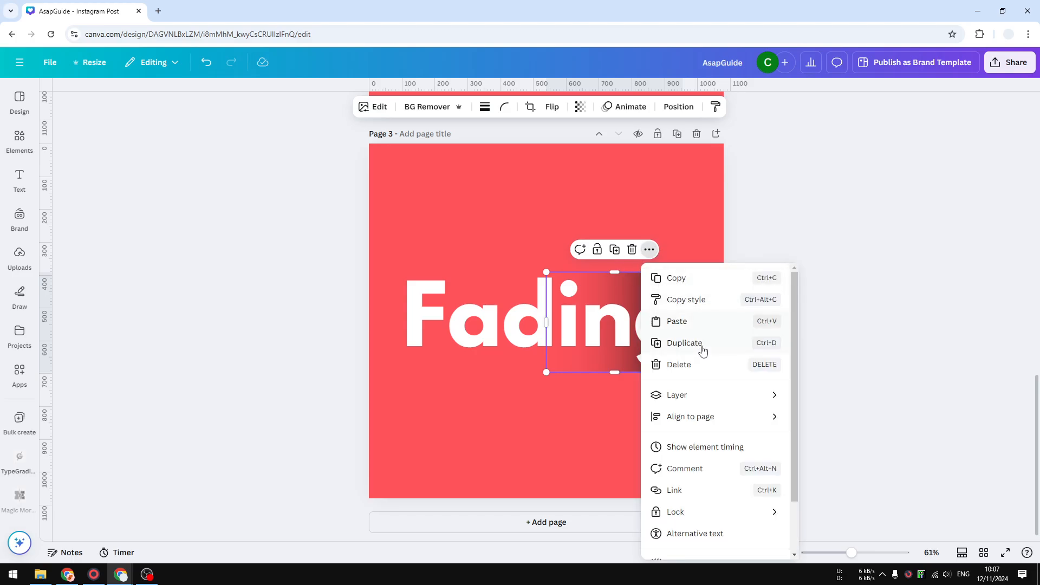
{"action": "mouse_move", "coordinate": [693, 397]}
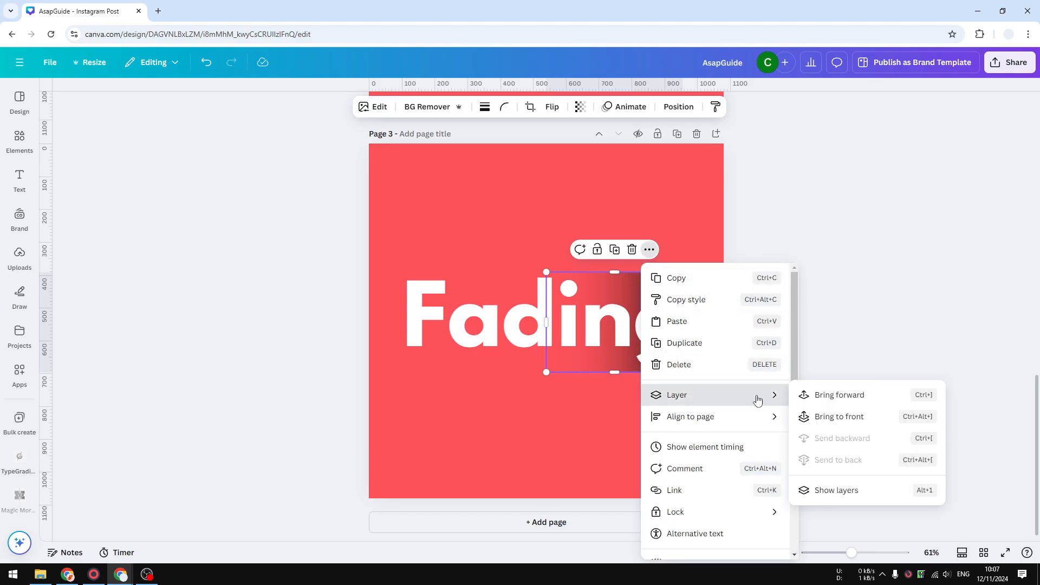
{"action": "left_click", "coordinate": [873, 400]}
{"action": "left_click", "coordinate": [635, 435]}
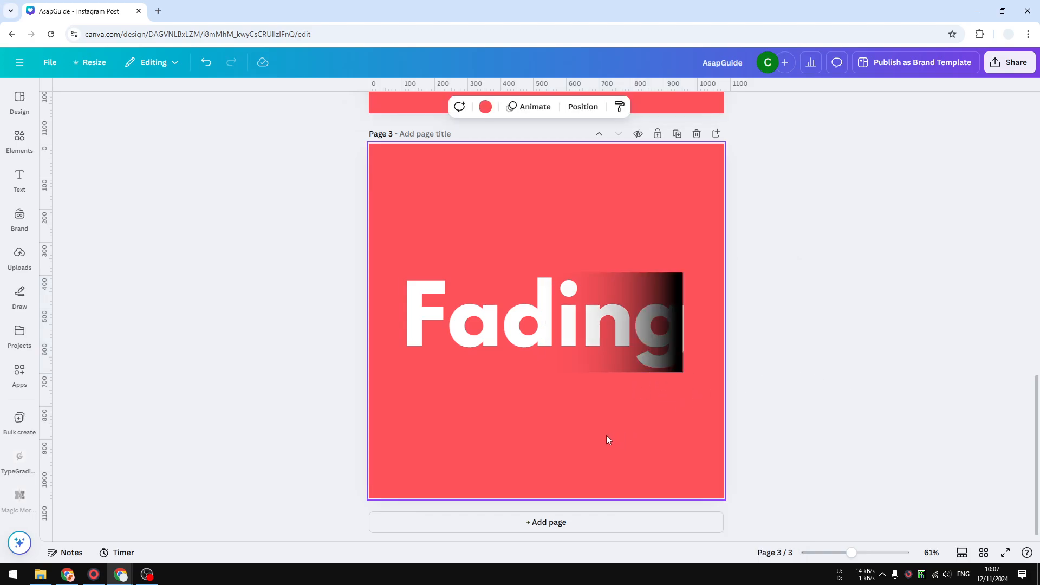
Move the gradient slightly to the right so its dark edge fully covers the end of the letter "g".
{"action": "left_click", "coordinate": [649, 367]}
{"action": "left_click_drag", "start_coordinate": [608, 370], "coordinate": [624, 370]}
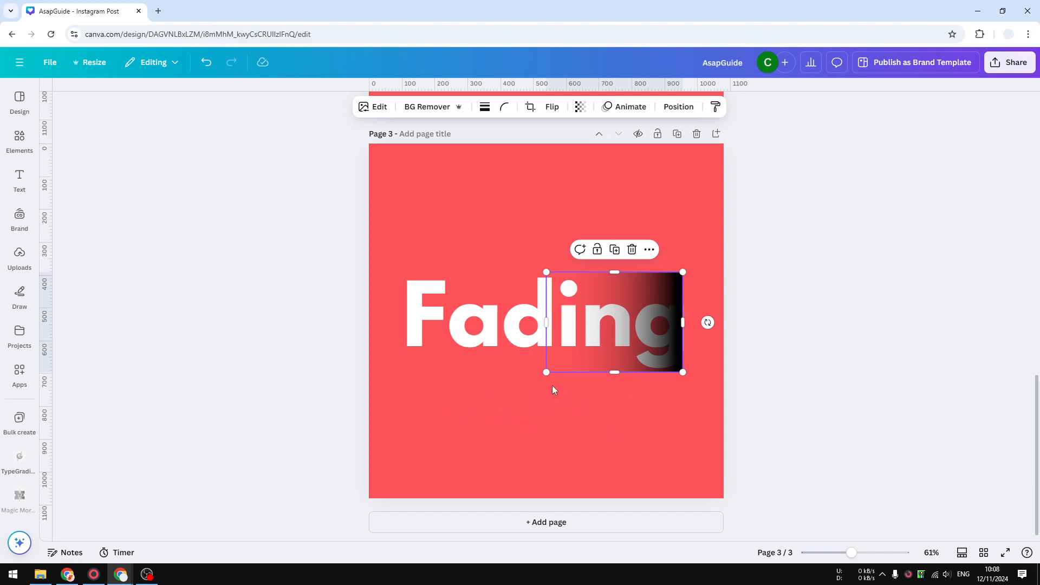
{"action": "left_click_drag", "start_coordinate": [619, 355], "coordinate": [624, 354]}
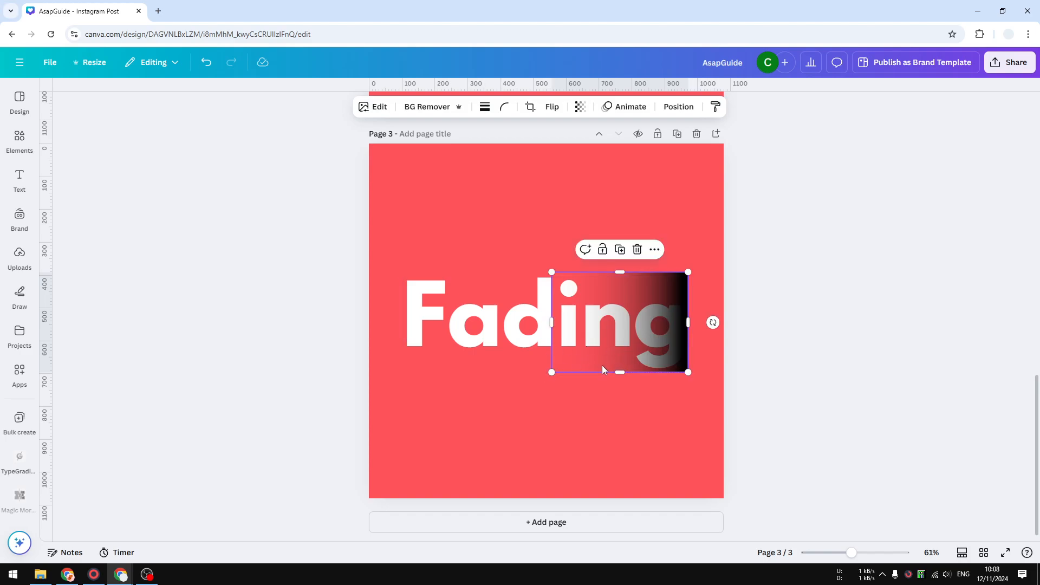
Apply a custom Duotone effect to the gradient with Highlights sampled from the page's red background, #FF535B.
{"action": "left_click", "coordinate": [373, 107]}
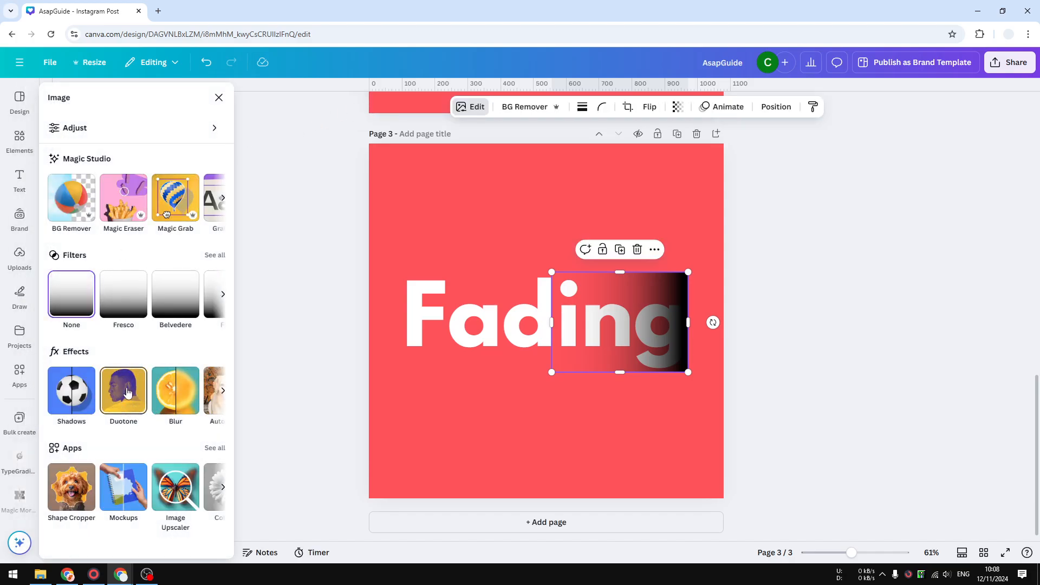
{"action": "left_click", "coordinate": [119, 402]}
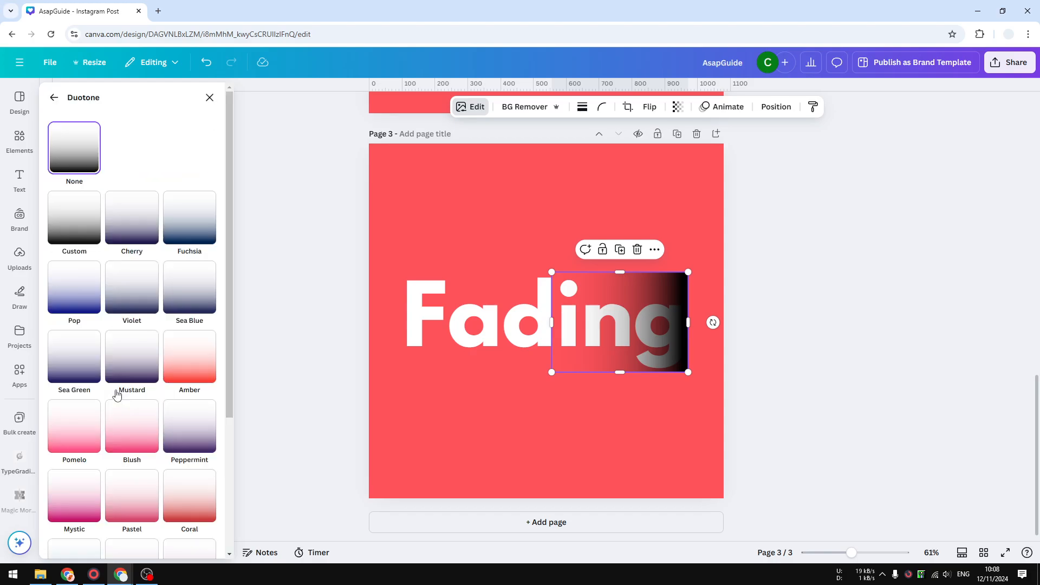
{"action": "left_click", "coordinate": [74, 216]}
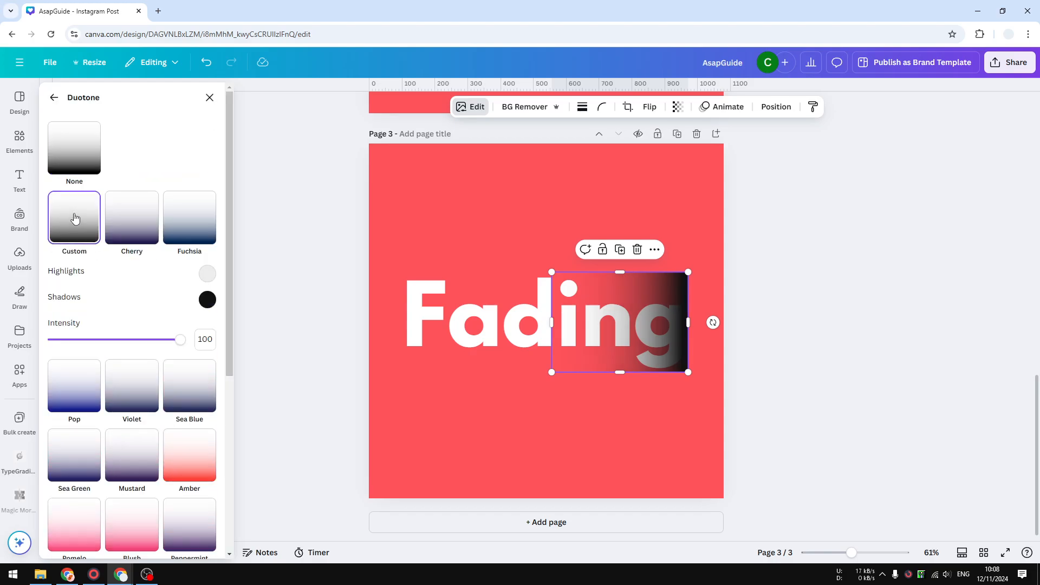
{"action": "left_click", "coordinate": [207, 274]}
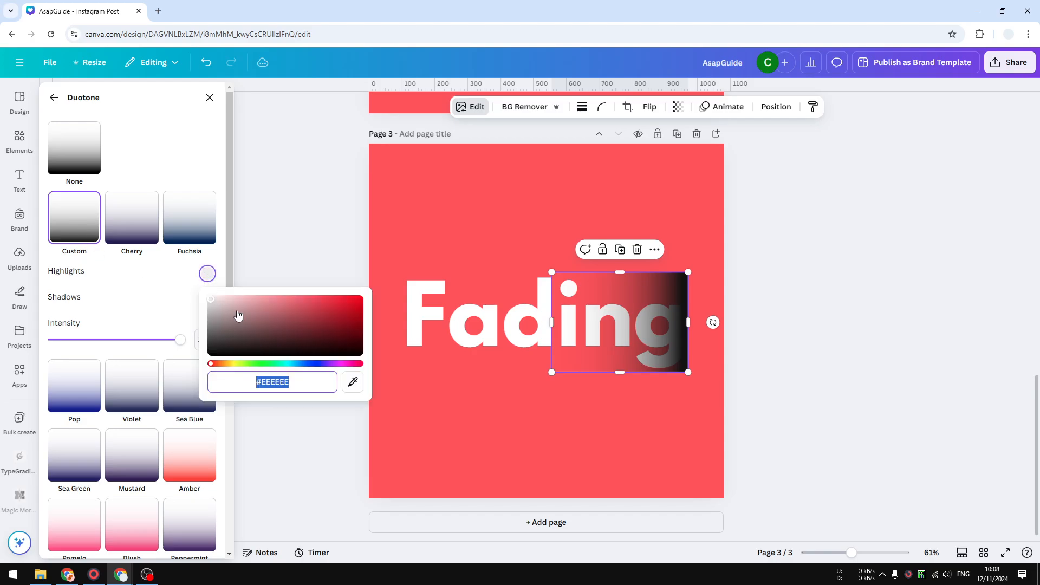
{"action": "left_click", "coordinate": [353, 382]}
{"action": "left_click", "coordinate": [448, 415]}
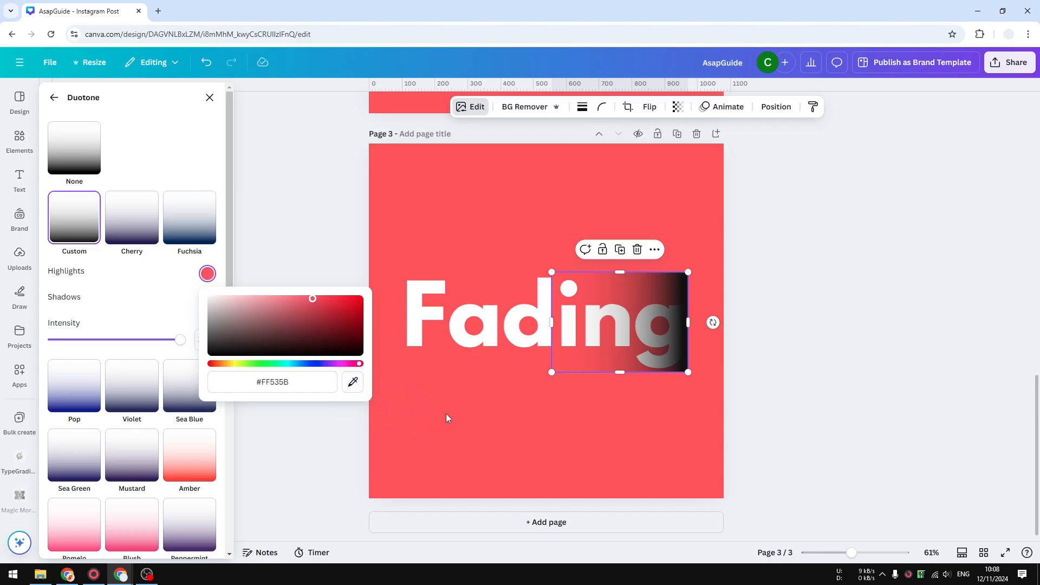
{"action": "left_click", "coordinate": [162, 317]}
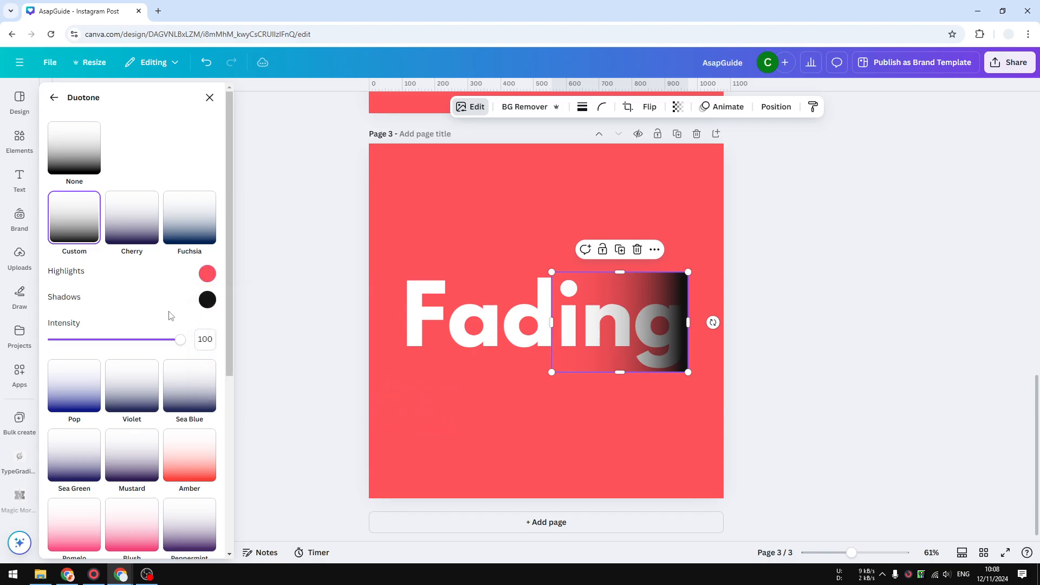
Set the Duotone Shadows colour to the page's red background, #FF535B, by sampling it from the page.
{"action": "left_click", "coordinate": [207, 299]}
{"action": "left_click", "coordinate": [353, 408]}
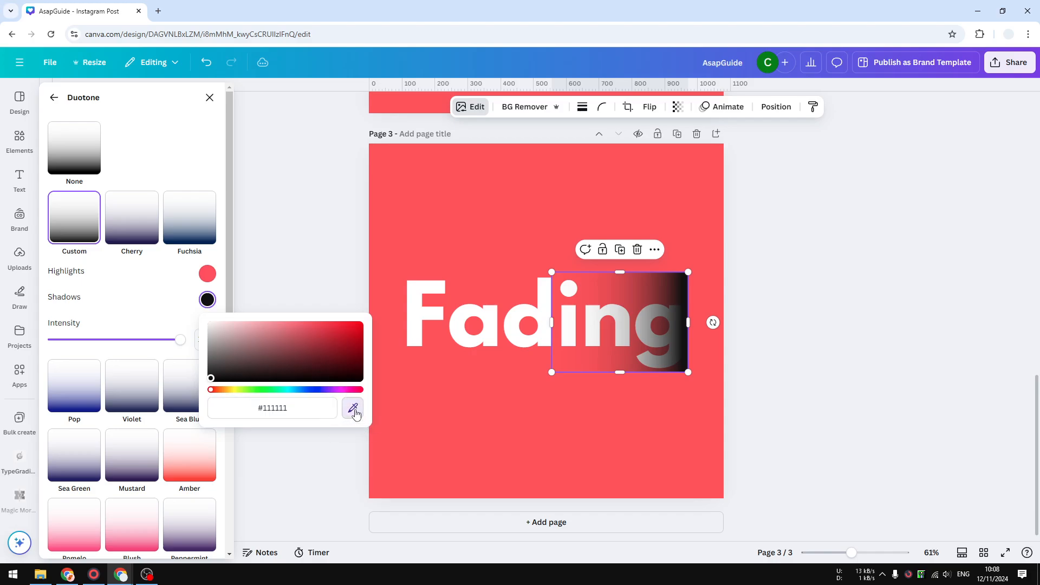
{"action": "left_click", "coordinate": [459, 409]}
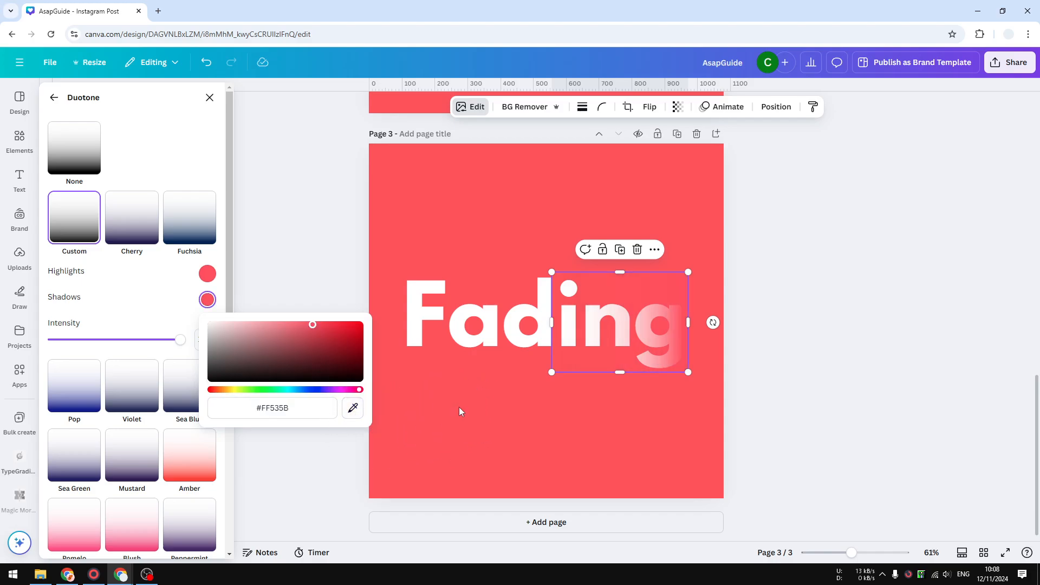
{"action": "left_click", "coordinate": [155, 304]}
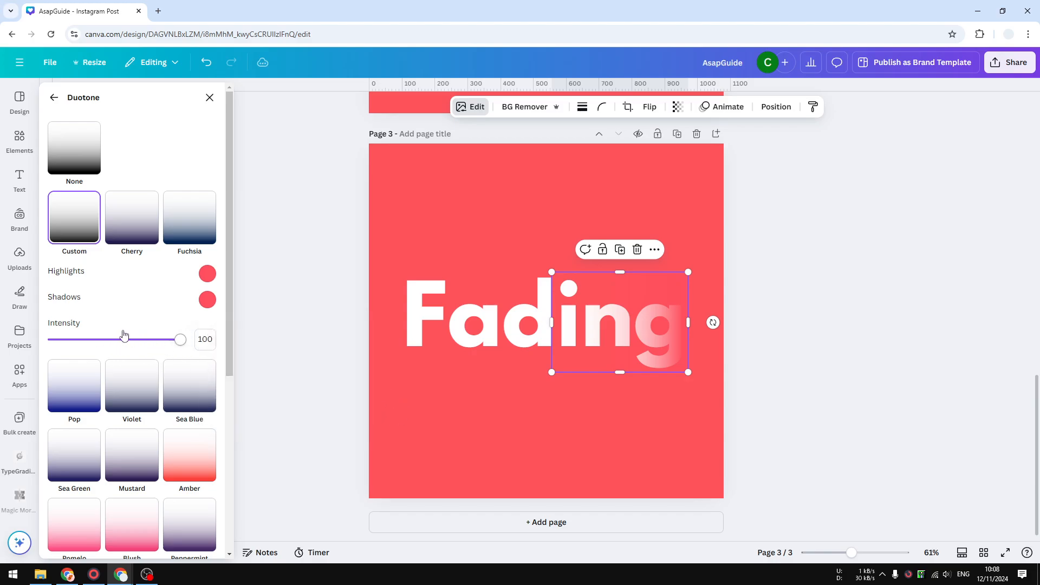
{"action": "left_click", "coordinate": [691, 419]}
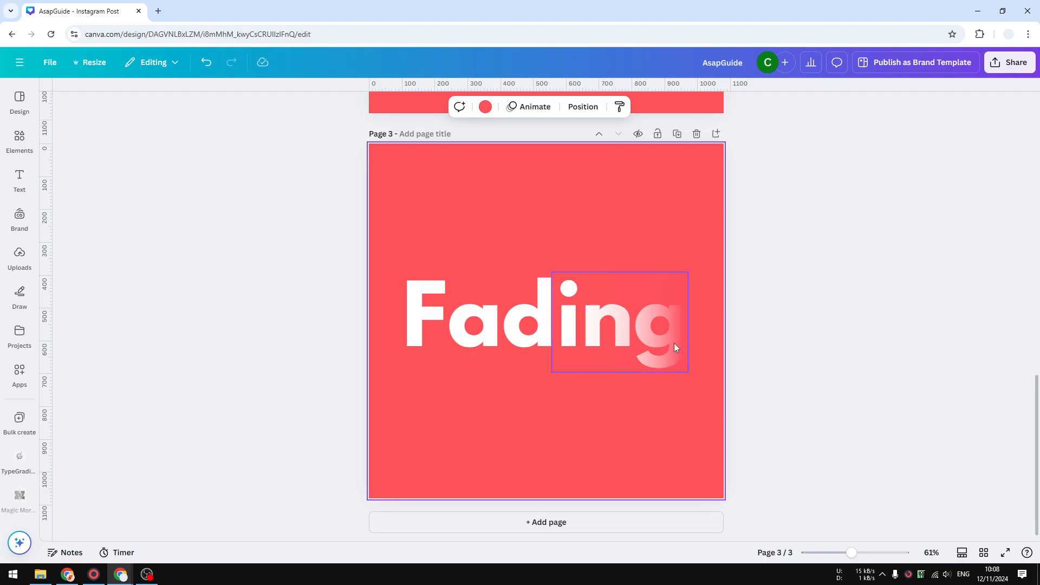
Widen the gradient leftward across the "Fading" text so the fade begins around the first "a".
{"action": "left_click", "coordinate": [649, 340]}
{"action": "left_click_drag", "start_coordinate": [551, 322], "coordinate": [425, 320]}
{"action": "left_click_drag", "start_coordinate": [402, 321], "coordinate": [448, 322]}
{"action": "left_click", "coordinate": [560, 452]}
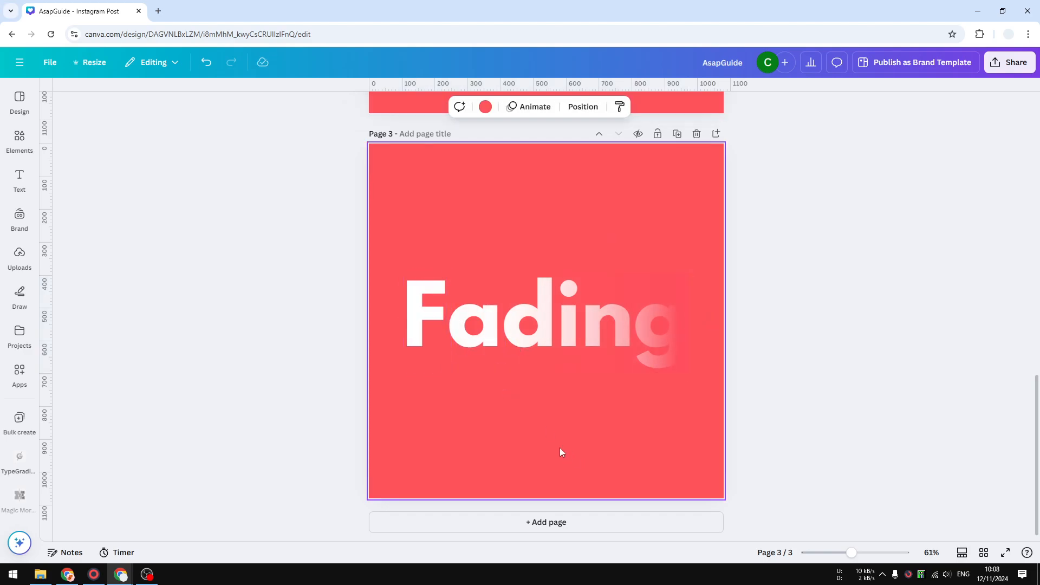